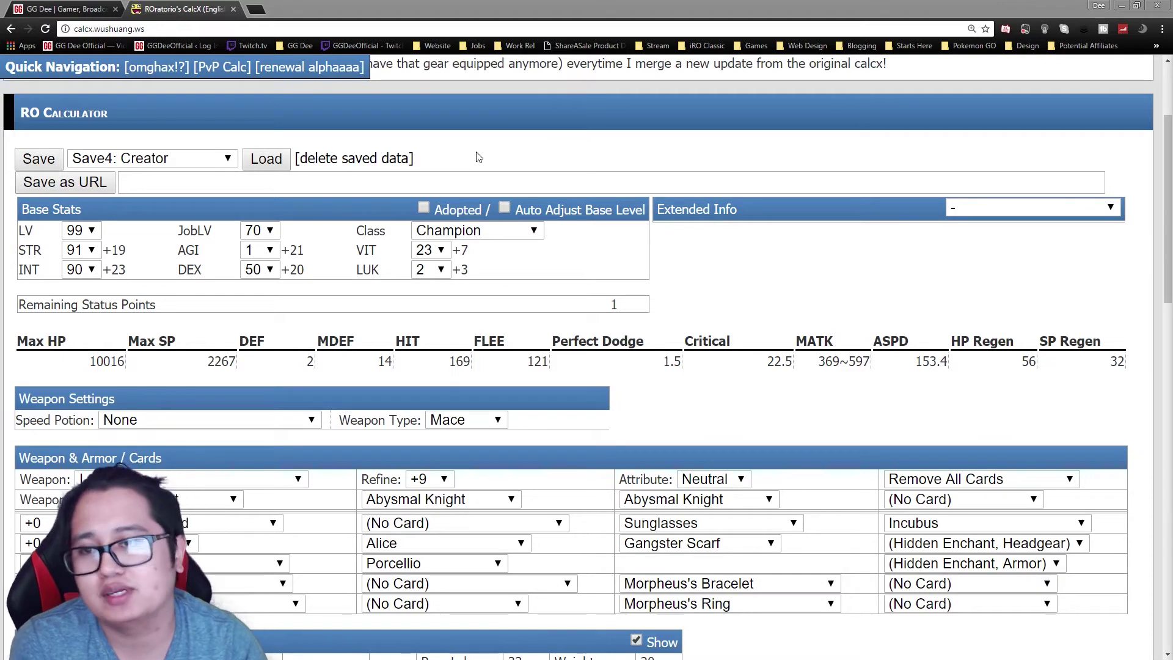
Load the Save4: Creator build with 99 INT and 95 DEX, giving 6548 Max HP and 1080 Max SP.
left_click(224, 158)
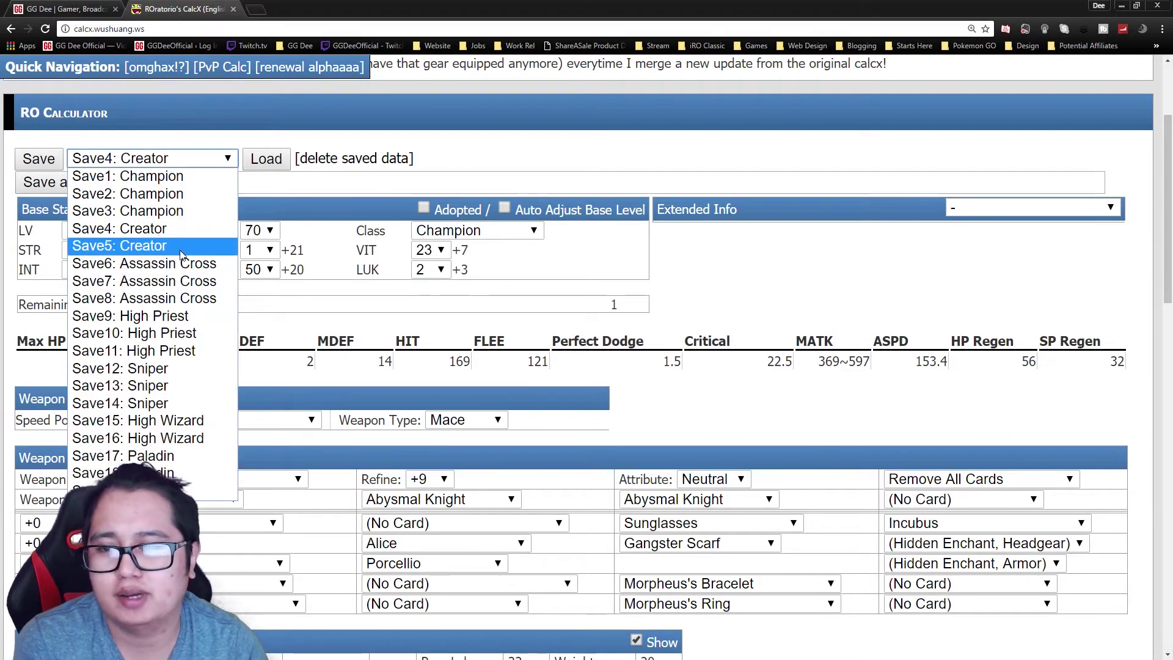
left_click(591, 173)
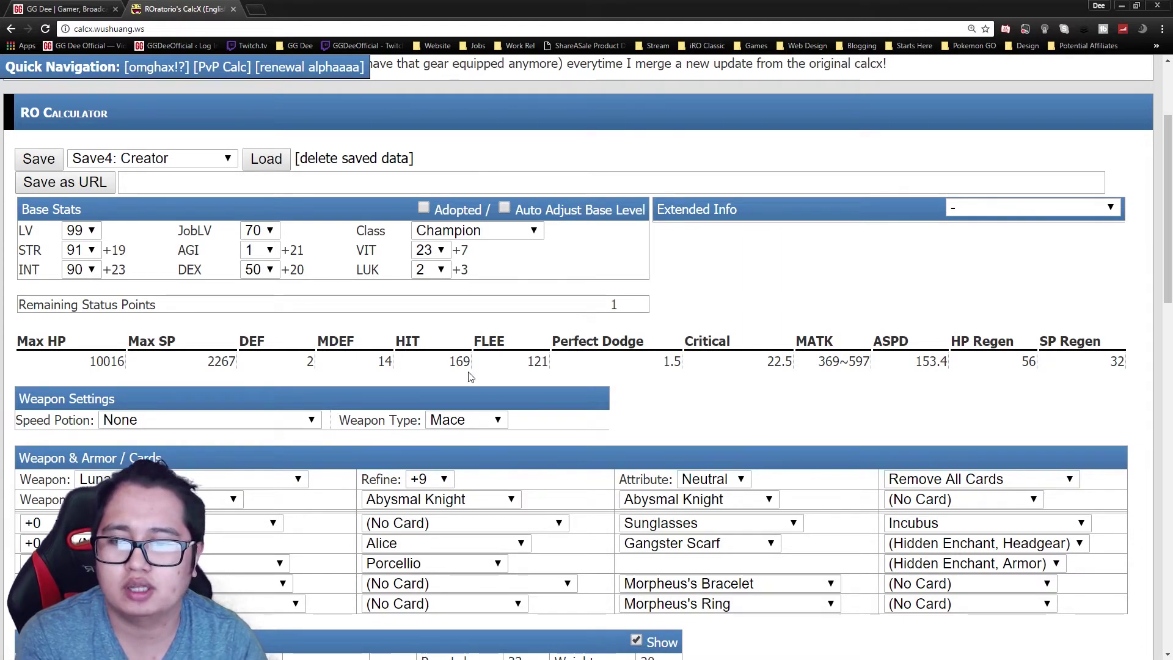
left_click(267, 158)
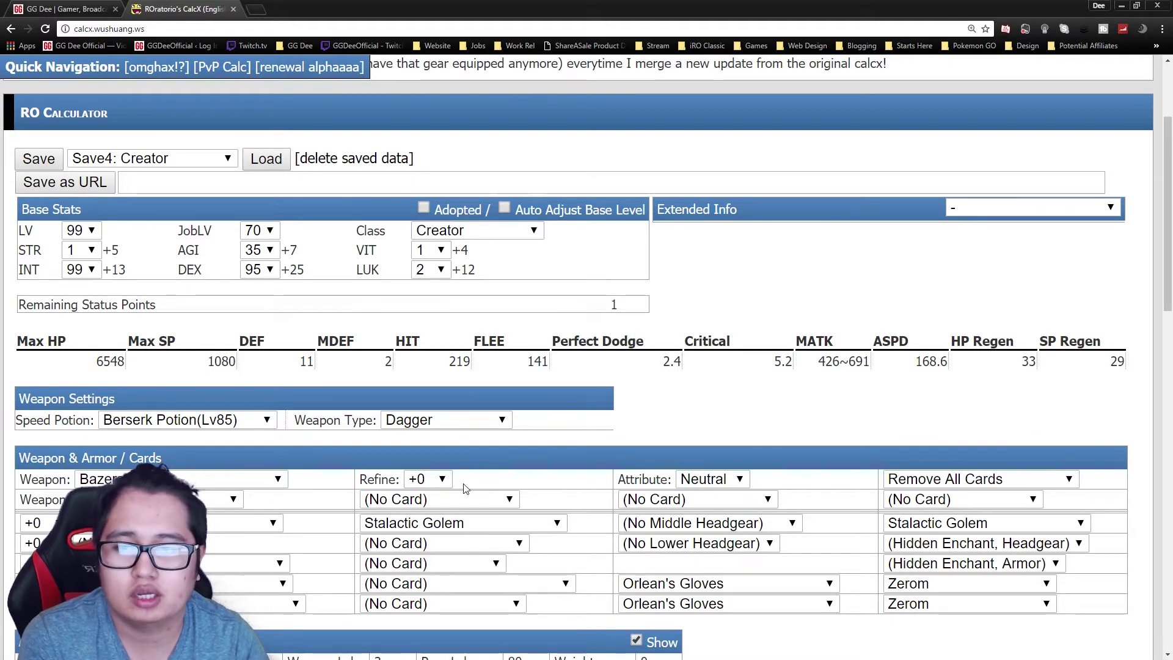
Switch Extended Info to Status Resistance, showing Stun at 90.5%, and review the equipment.
left_click(1032, 208)
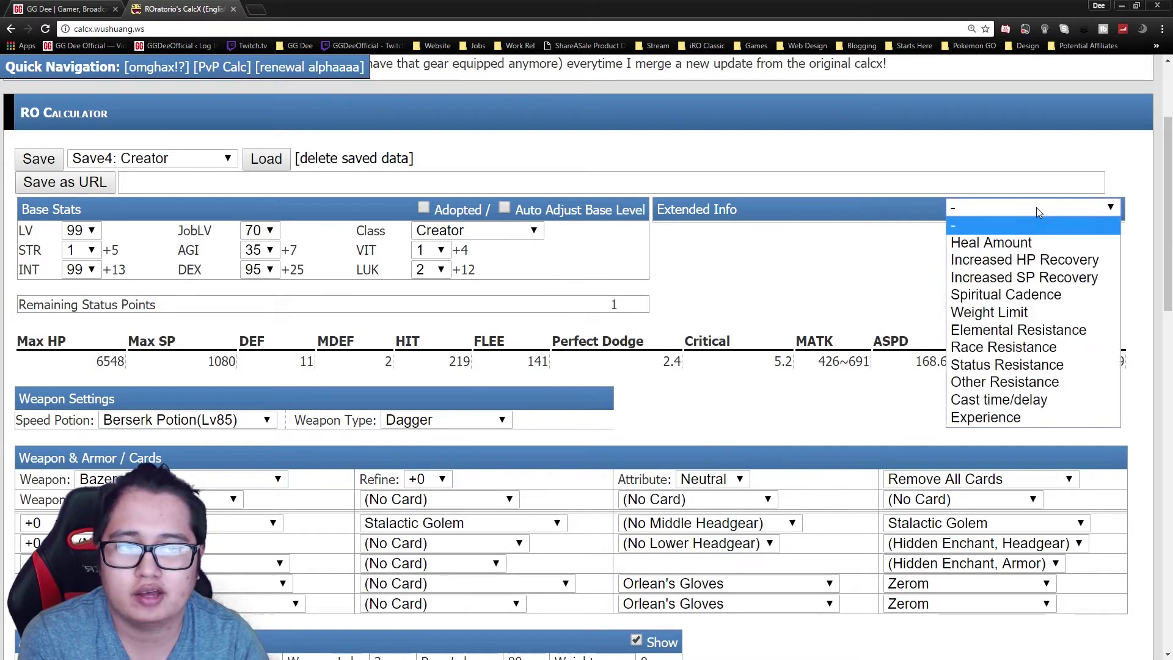
left_click(1007, 365)
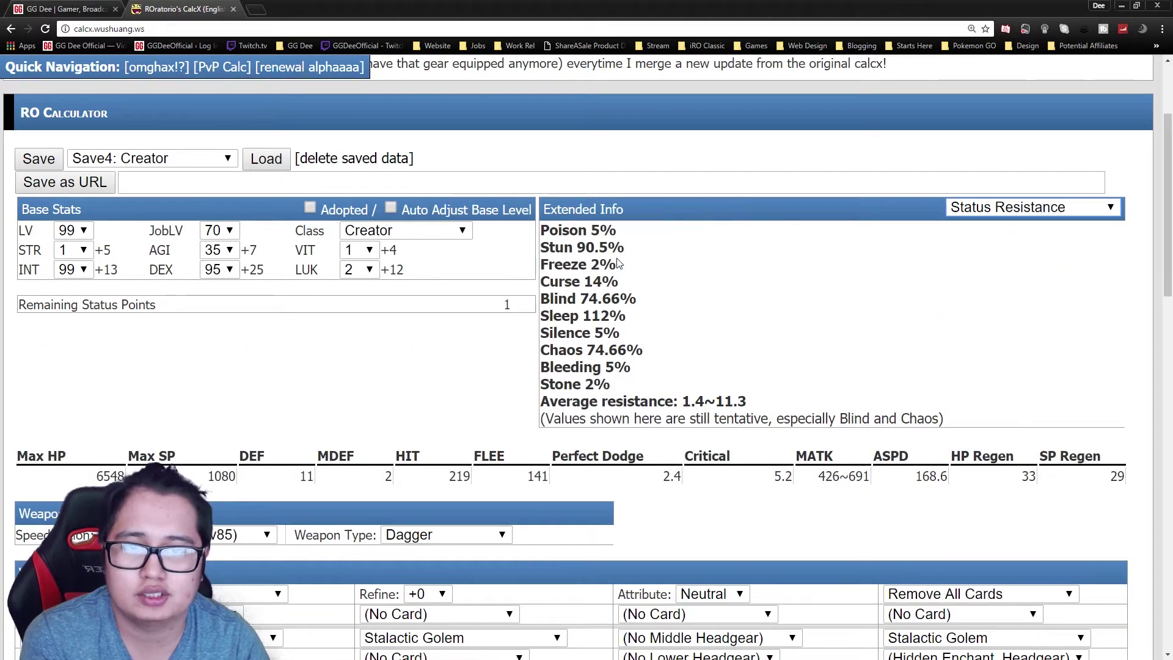
scroll(619, 263, "down", 3)
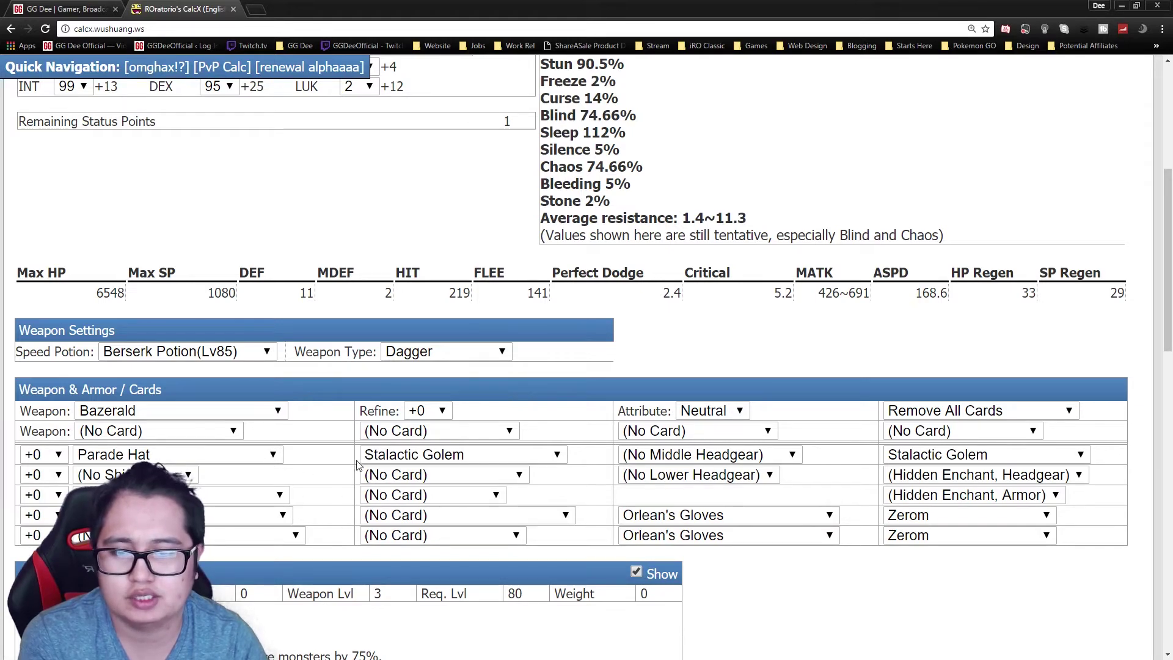
scroll(510, 269, "up", 2)
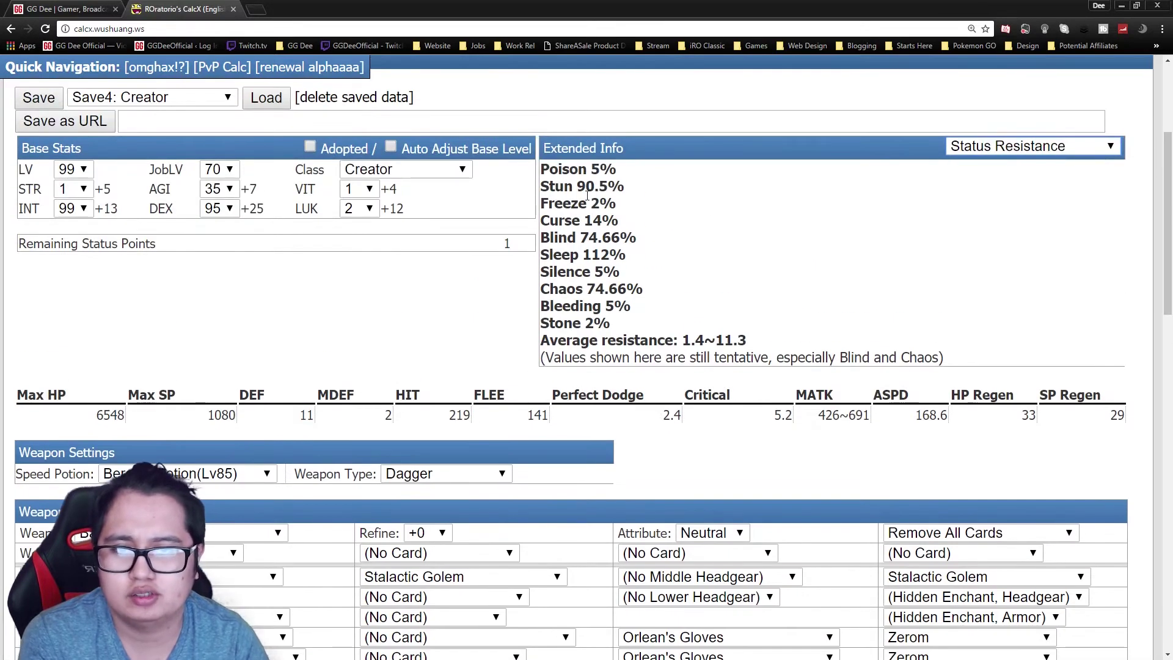
scroll(226, 476, "down", 2)
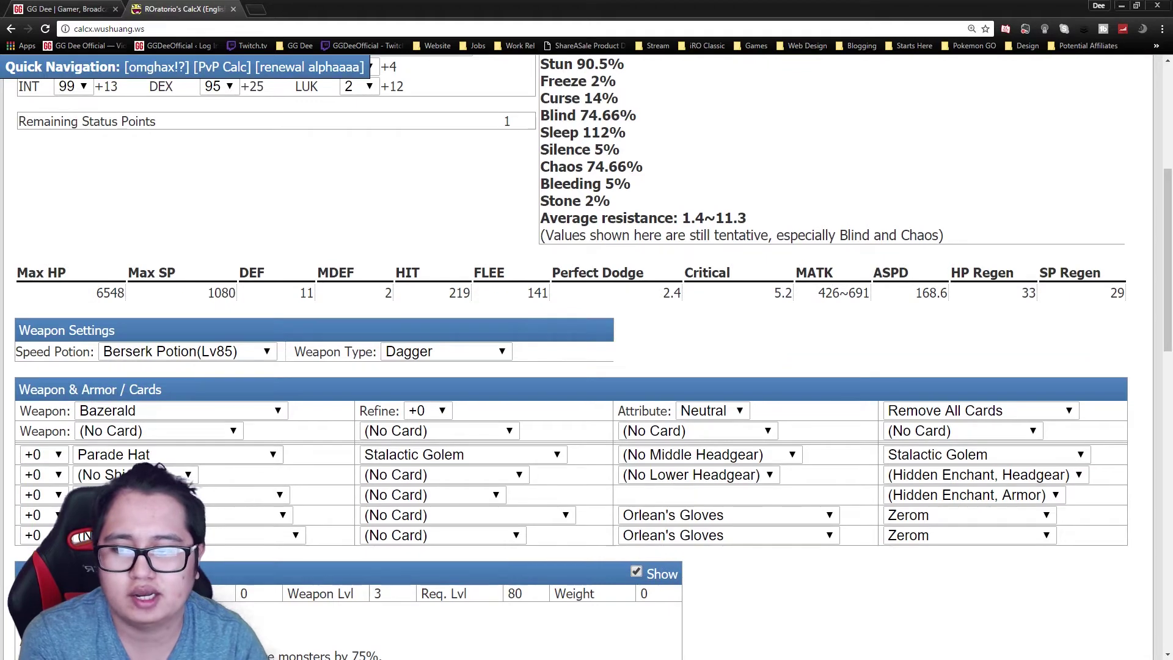
scroll(266, 529, "up", 2)
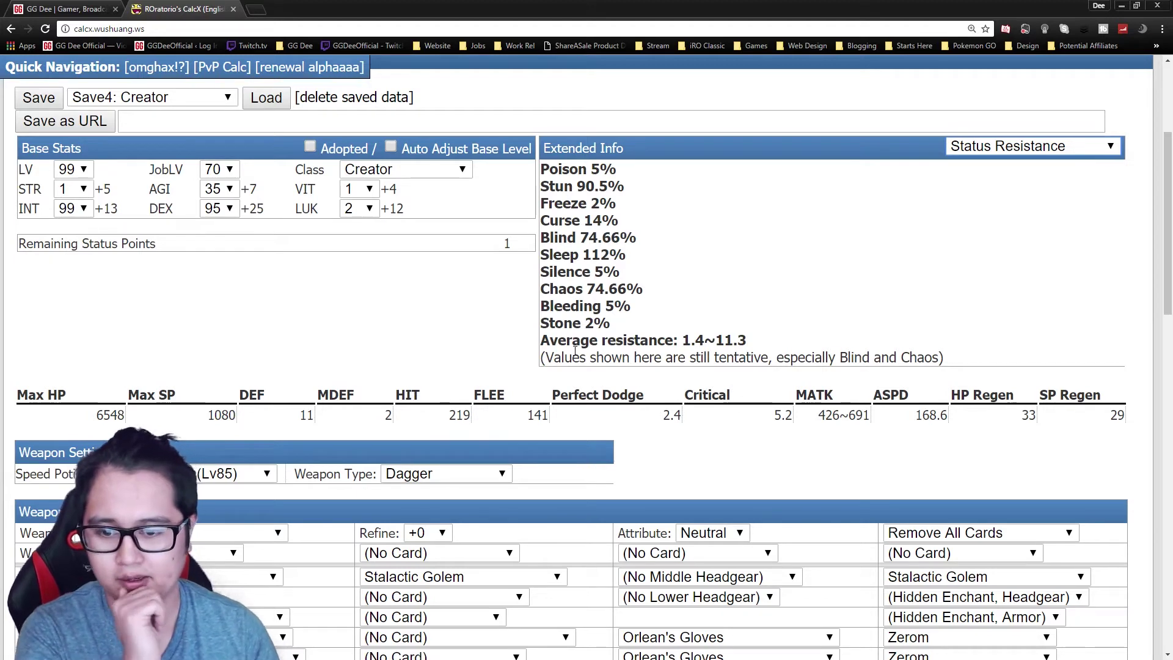
scroll(575, 352, "down", 1)
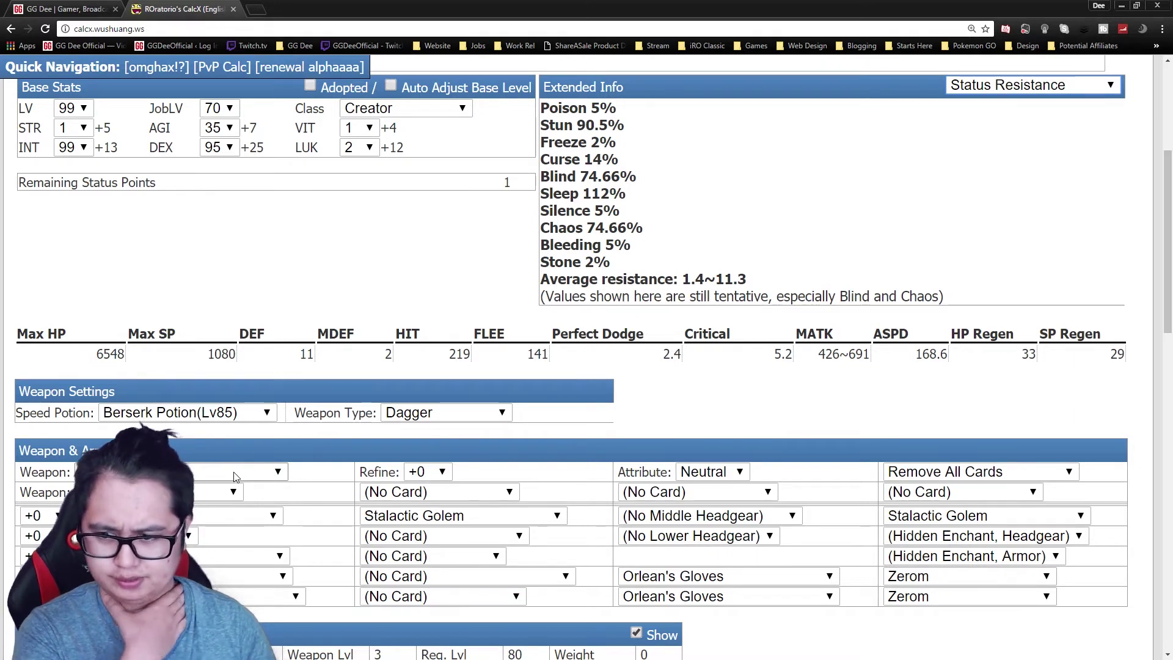
left_click(236, 476)
left_click(116, 190)
scroll(260, 473, "up", 1)
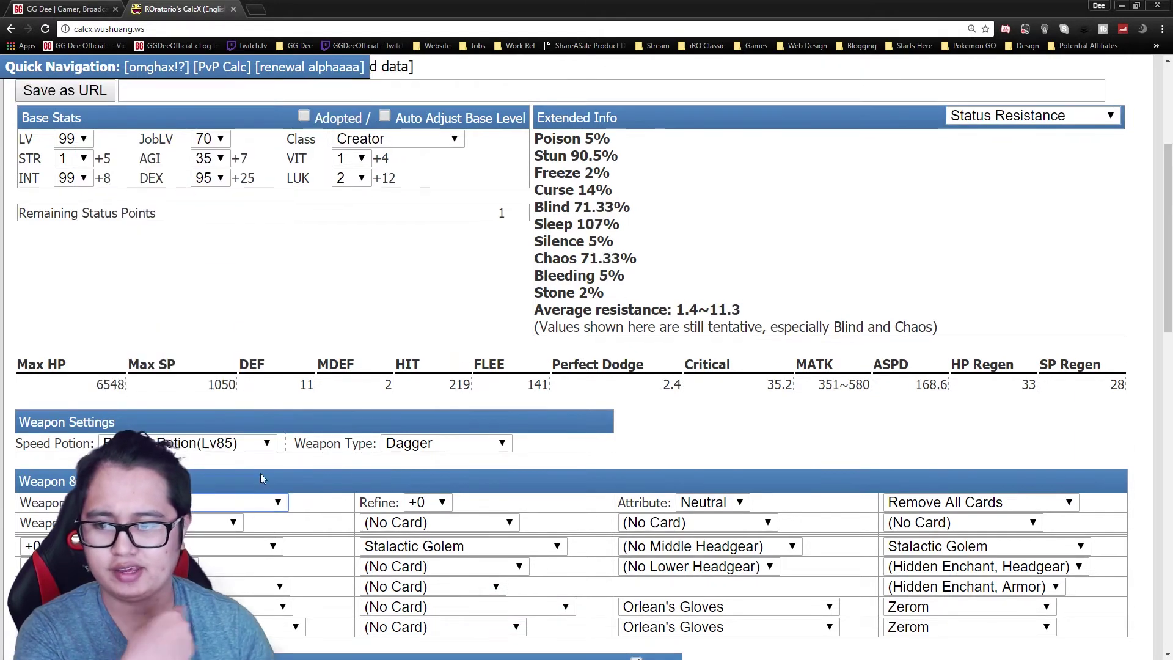
left_click(221, 503)
left_click(184, 203)
scroll(219, 489, "down", 4)
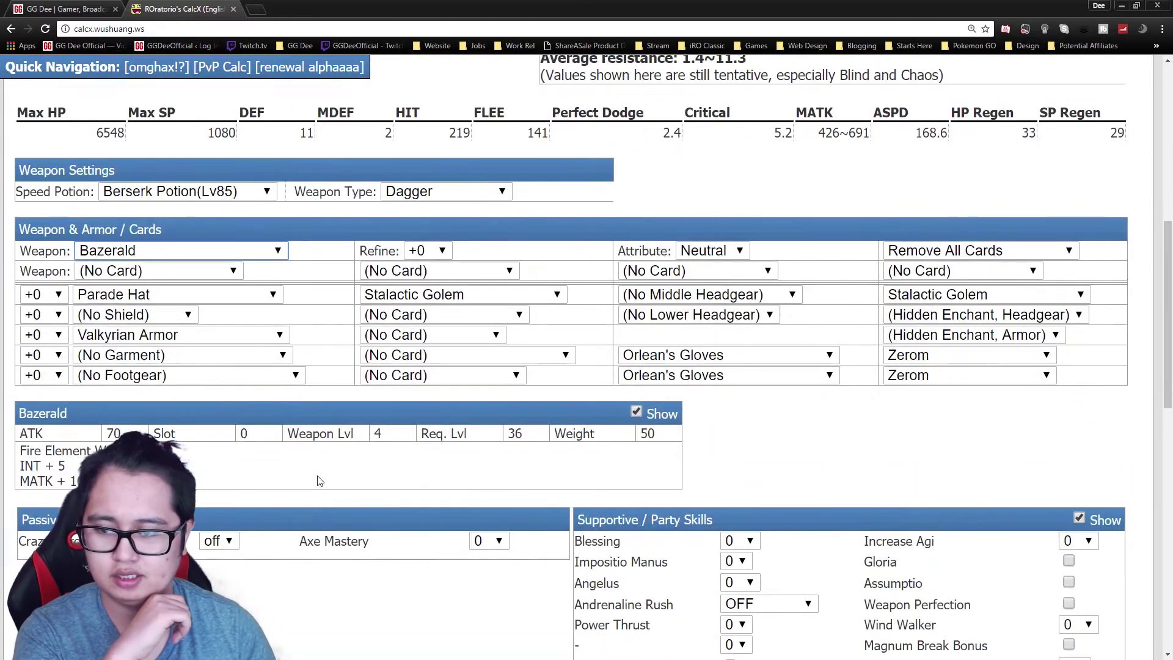
scroll(369, 385, "up", 4)
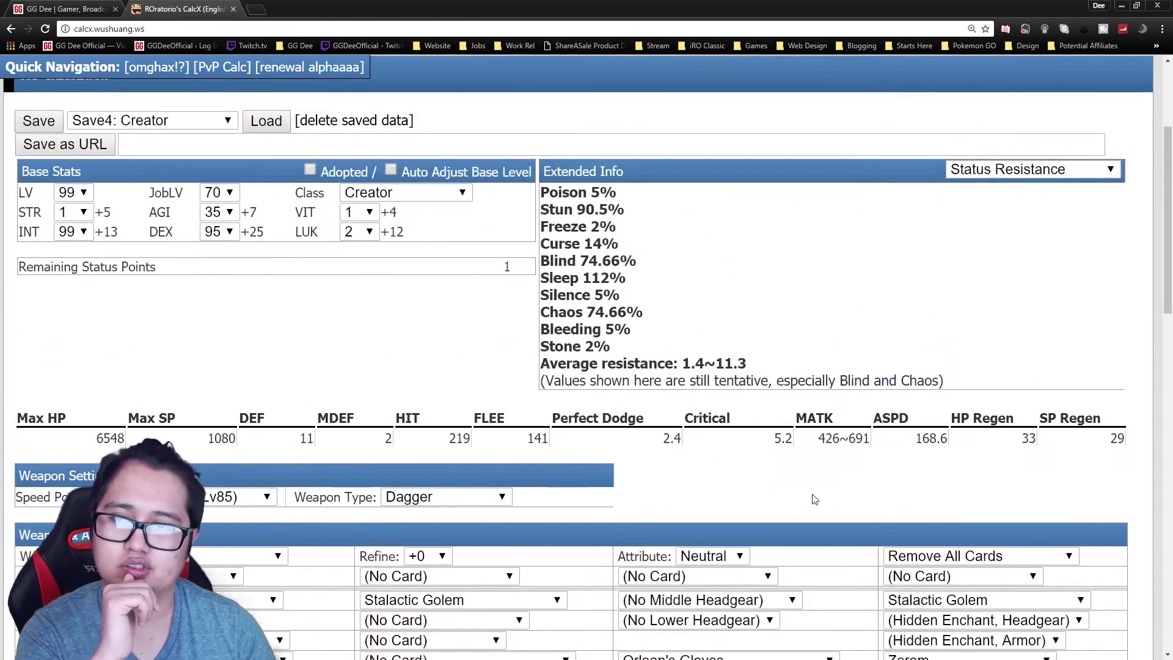
scroll(368, 385, "down", 1)
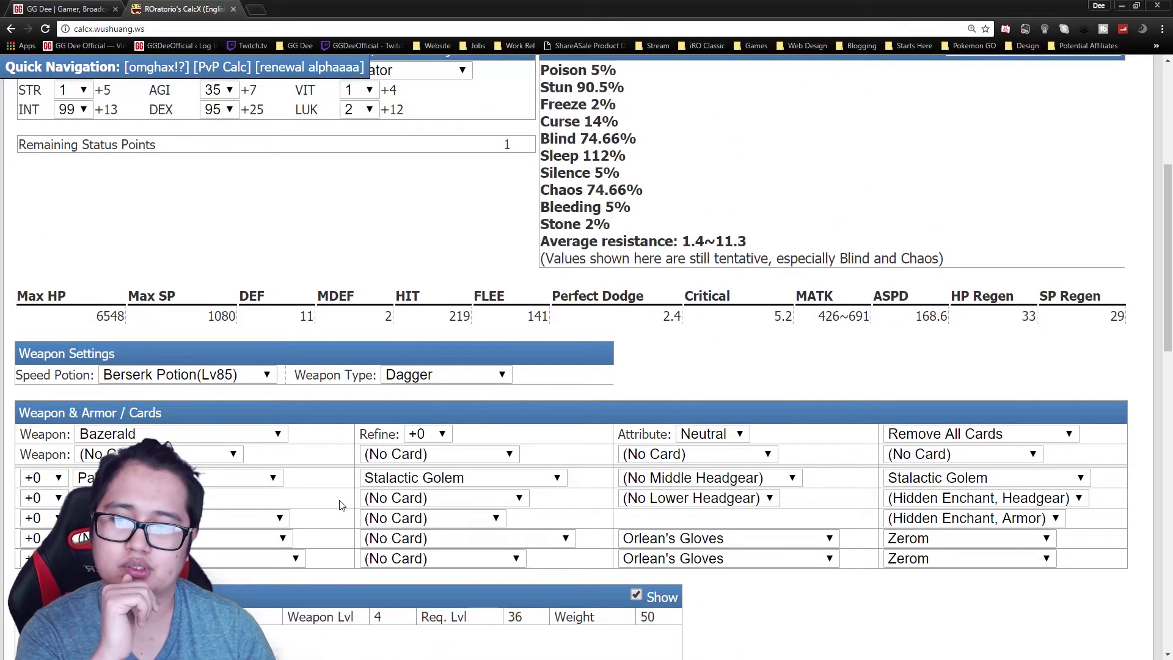
scroll(377, 482, "up", 2)
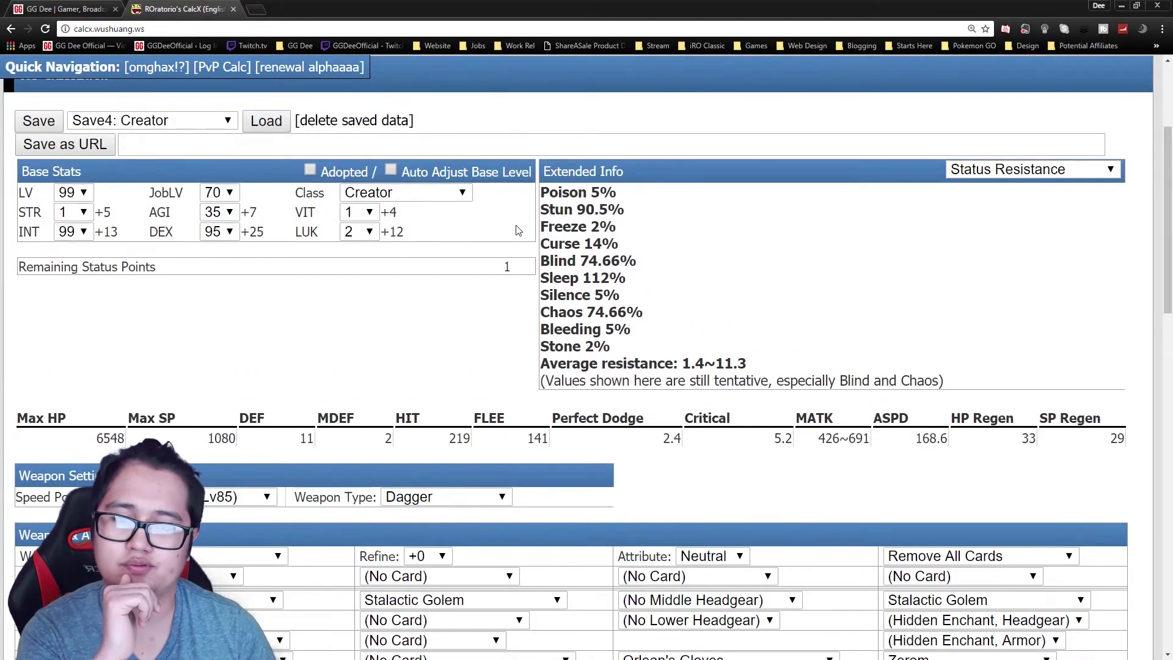
scroll(512, 303, "down", 12)
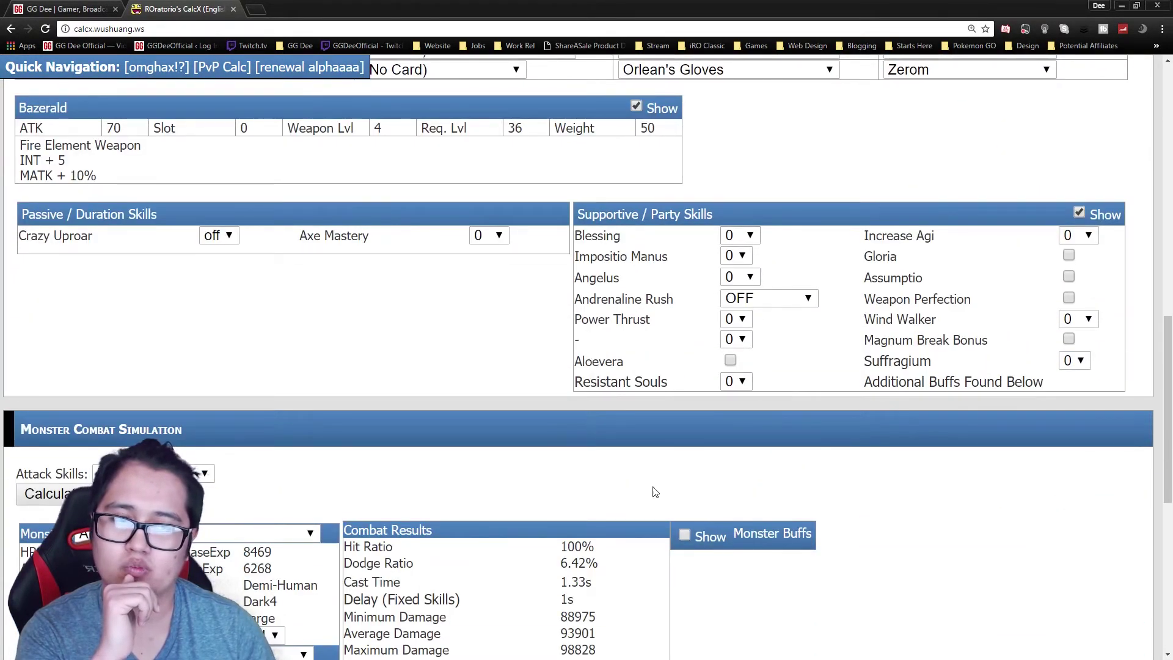
scroll(654, 492, "up", 4)
scroll(720, 502, "up", 8)
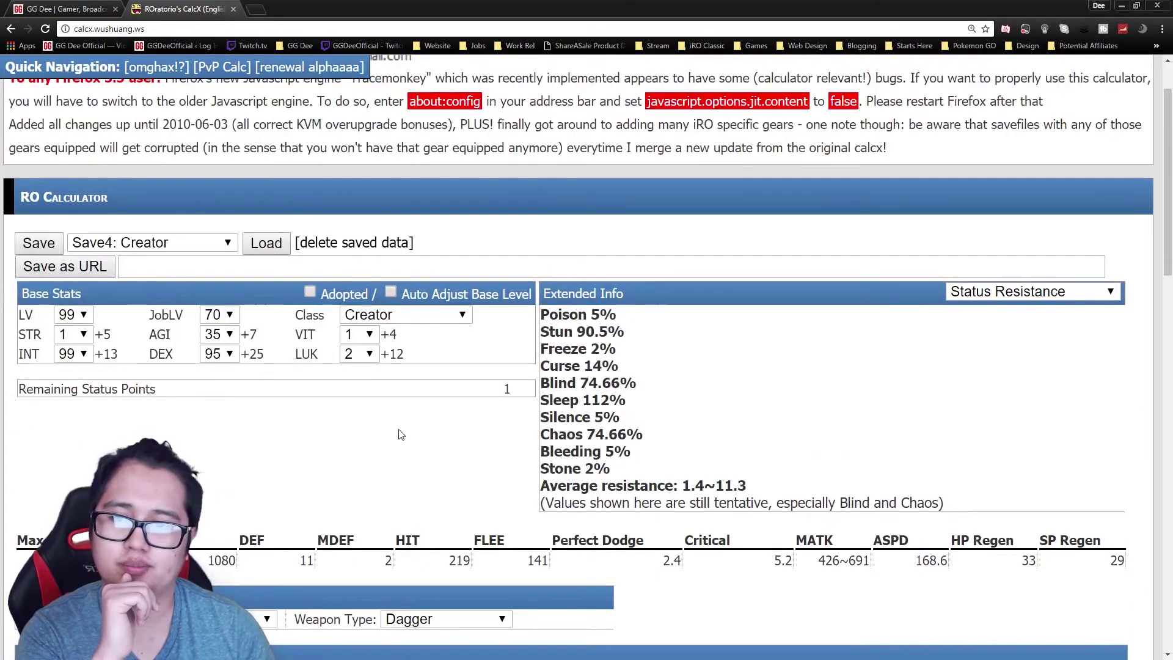
Load the Save5: Creator build with VIT 76 and DEX 65, raising Max HP to 11225.
left_click(183, 242)
left_click(183, 335)
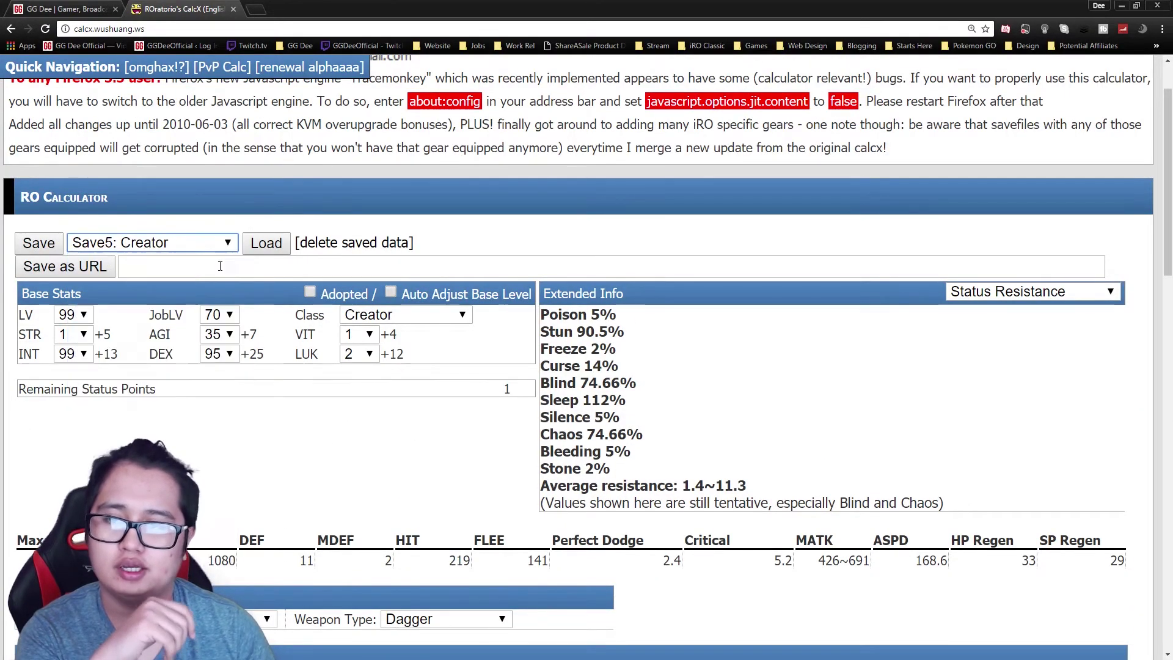
left_click(257, 246)
scroll(657, 428, "down", 2)
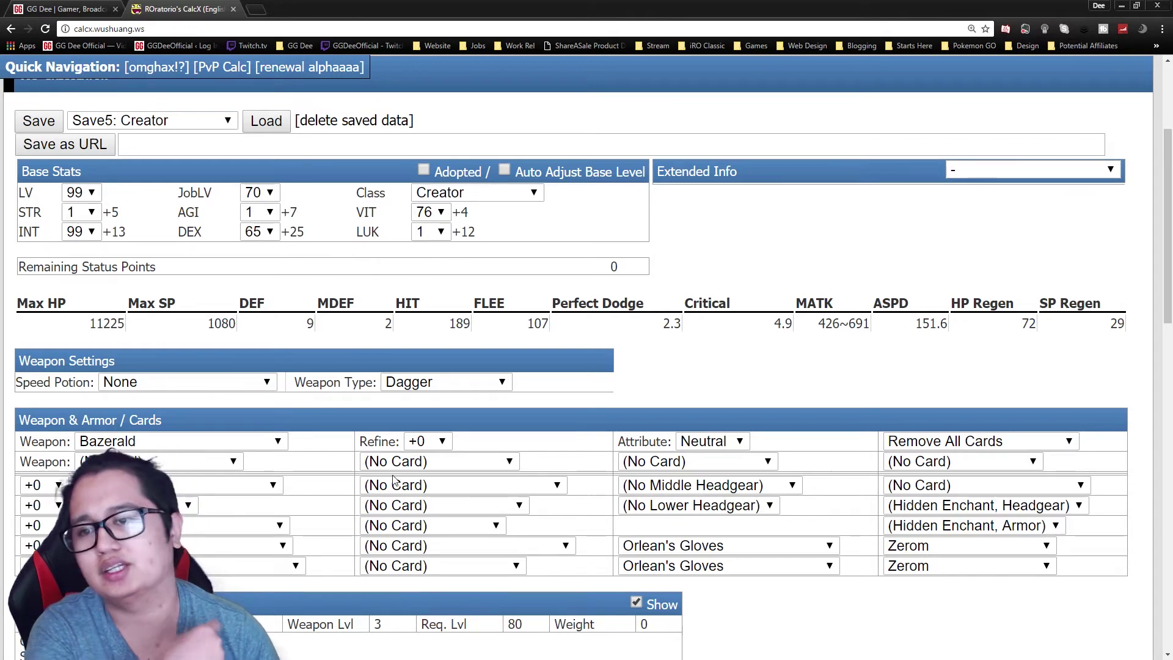
Set the attack skill to level 10 Acid Bomb, averaging 31930 damage against Abysmal Knight.
scroll(394, 480, "down", 12)
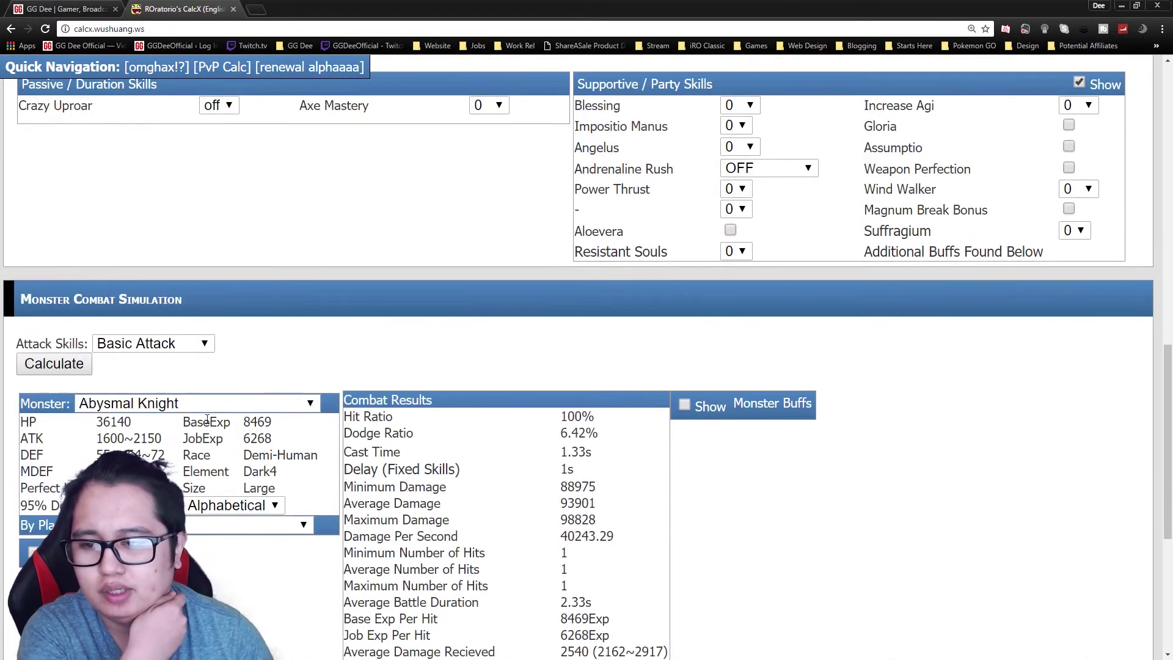
left_click(193, 345)
left_click(166, 448)
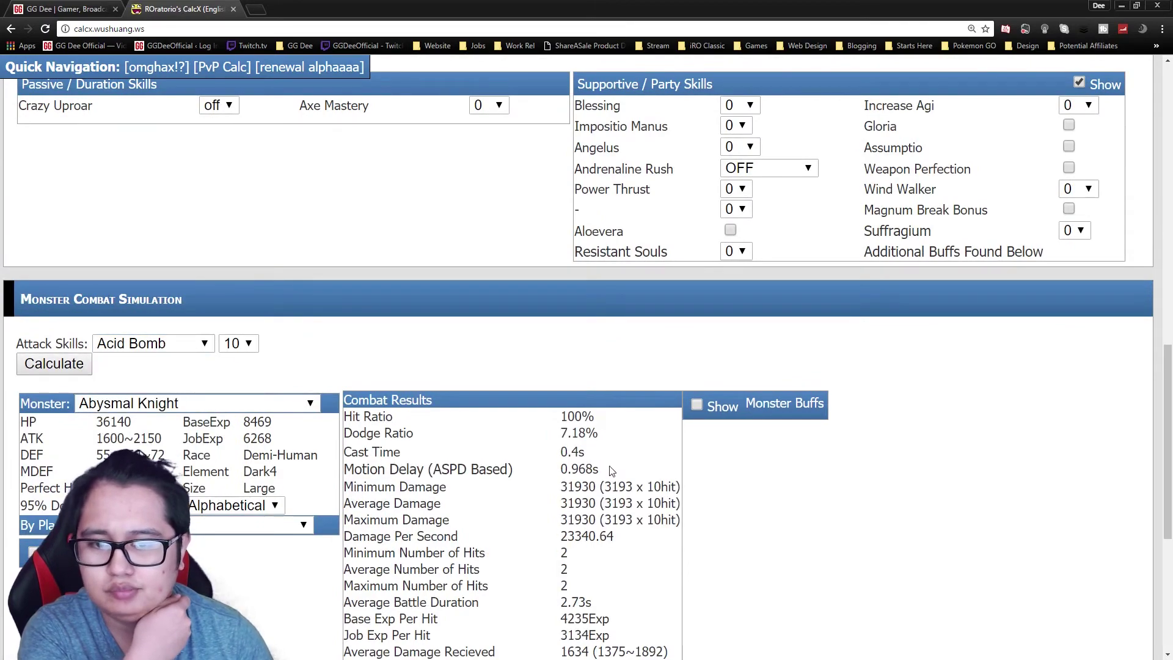
scroll(657, 499, "up", 8)
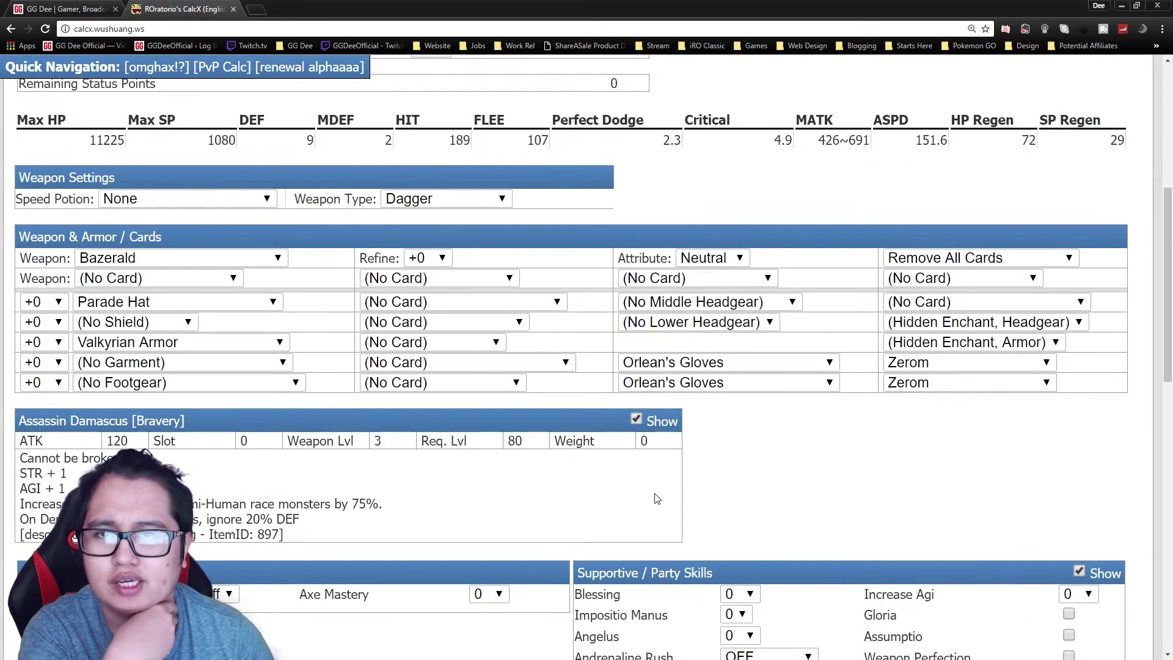
scroll(657, 499, "up", 2)
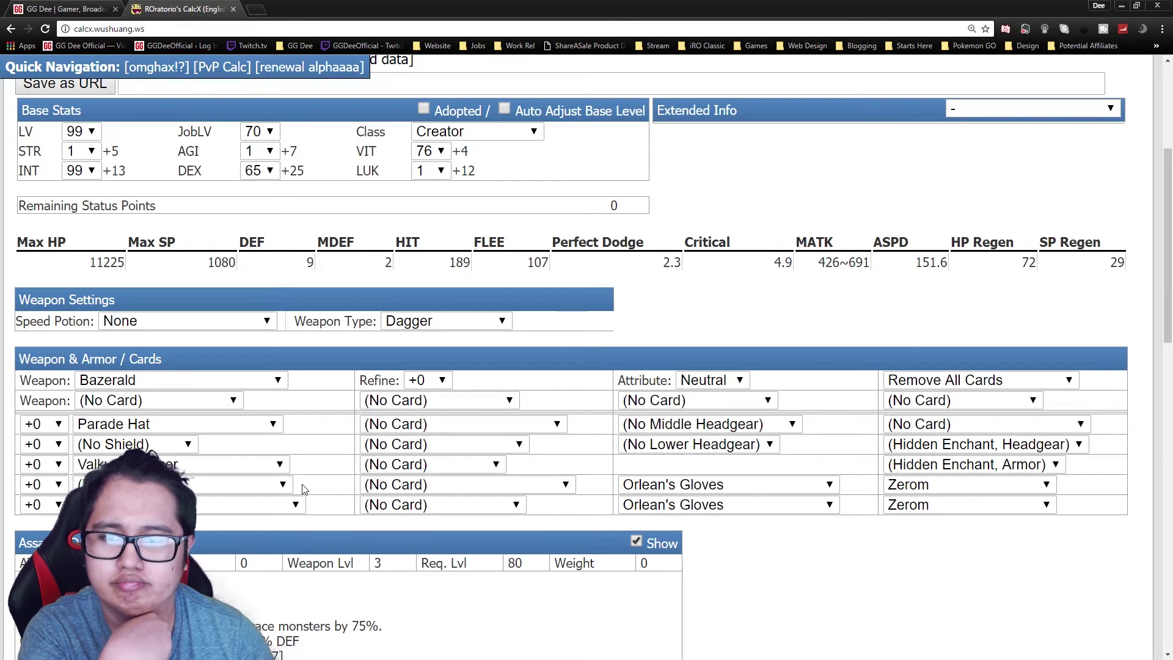
scroll(302, 489, "up", 2)
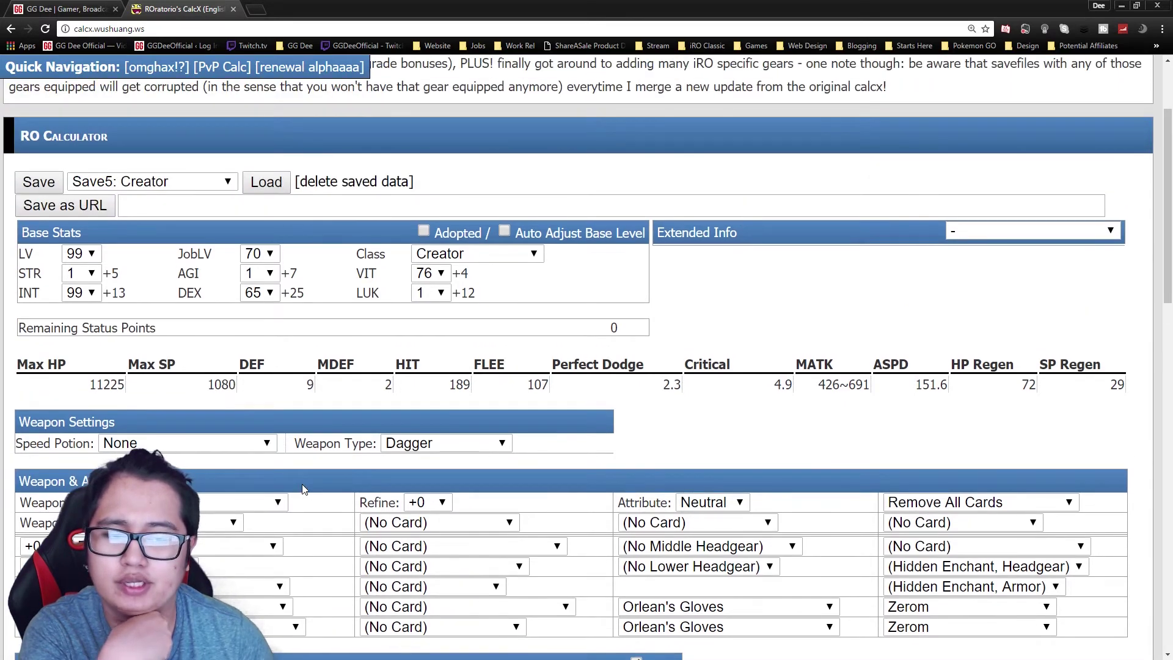
Set the upper headgear to (No Upper Headgear), lowering DEF to 6 and MDEF to 0.
scroll(302, 489, "down", 2)
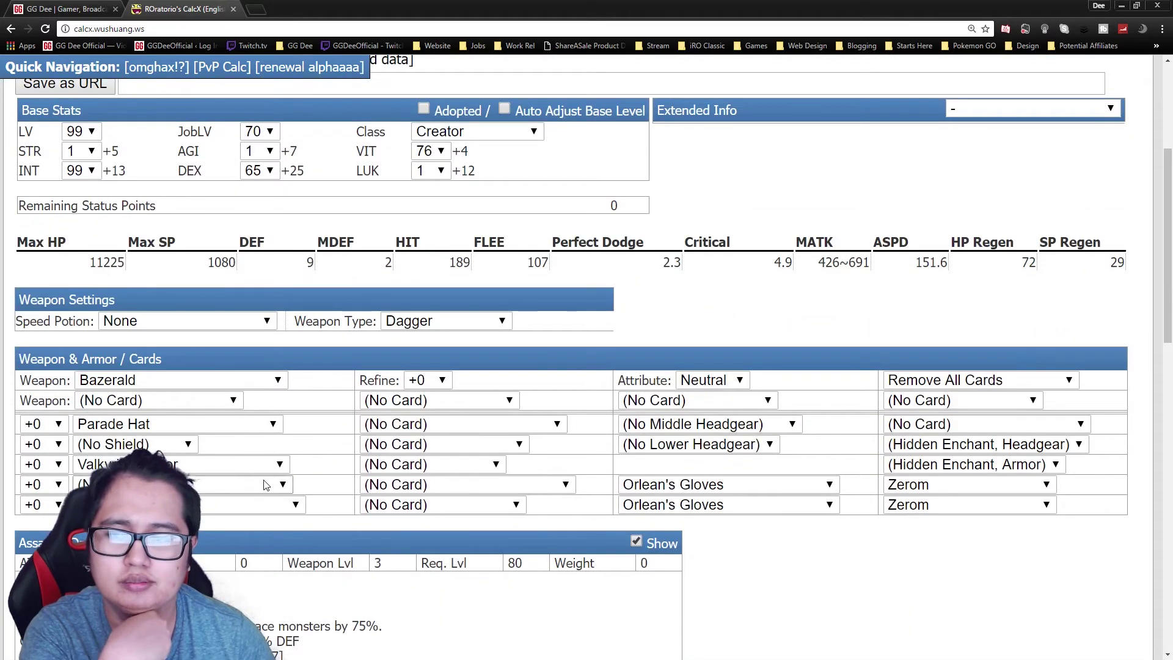
left_click(223, 424)
scroll(207, 318, "up", 20)
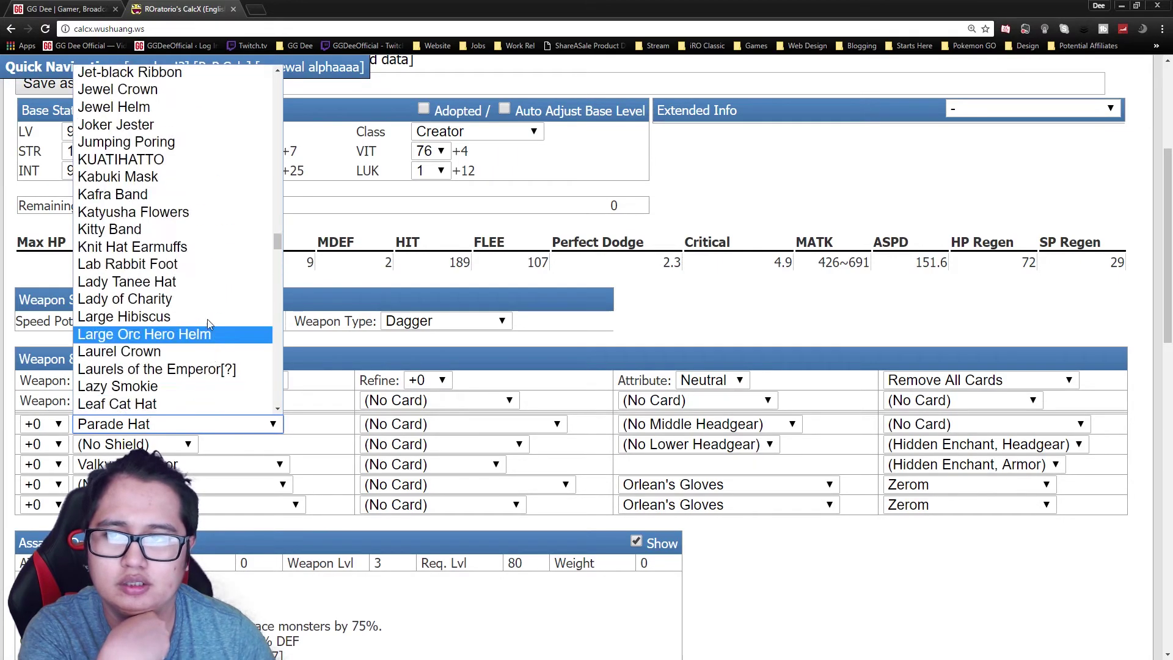
scroll(278, 91, "up", 5)
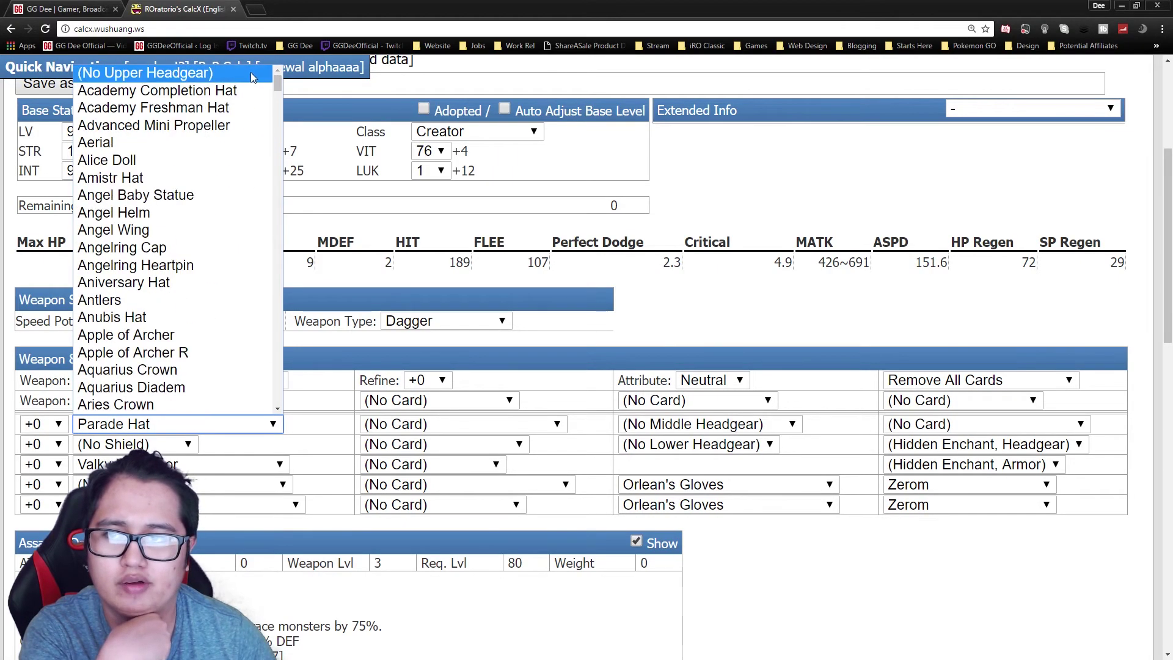
left_click(251, 72)
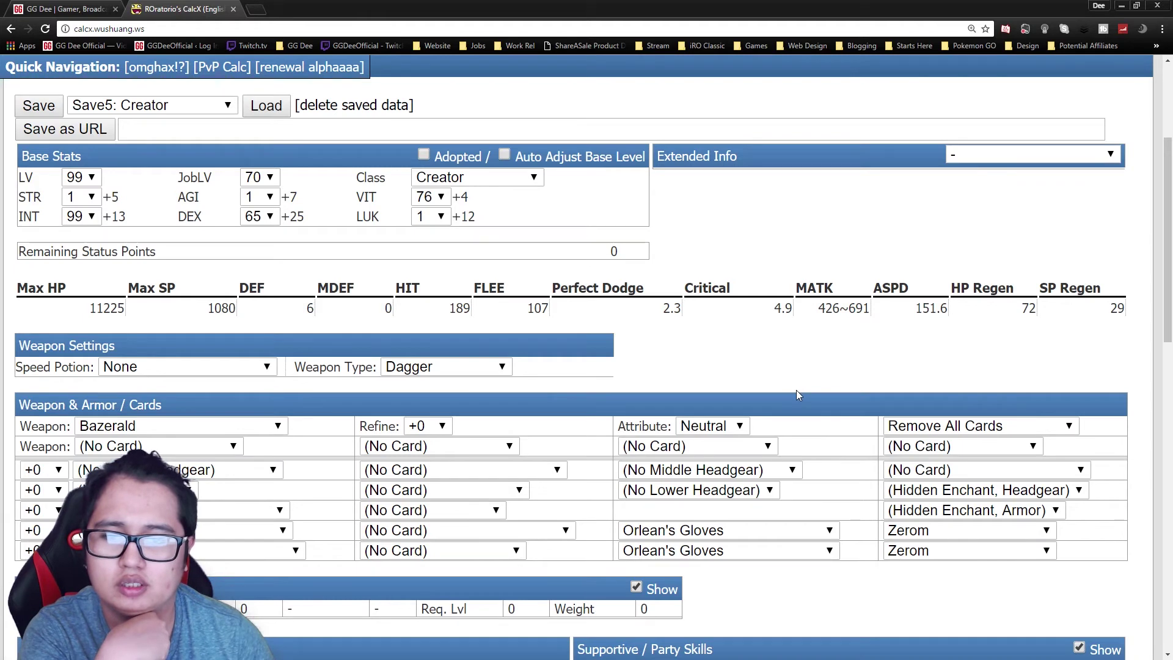